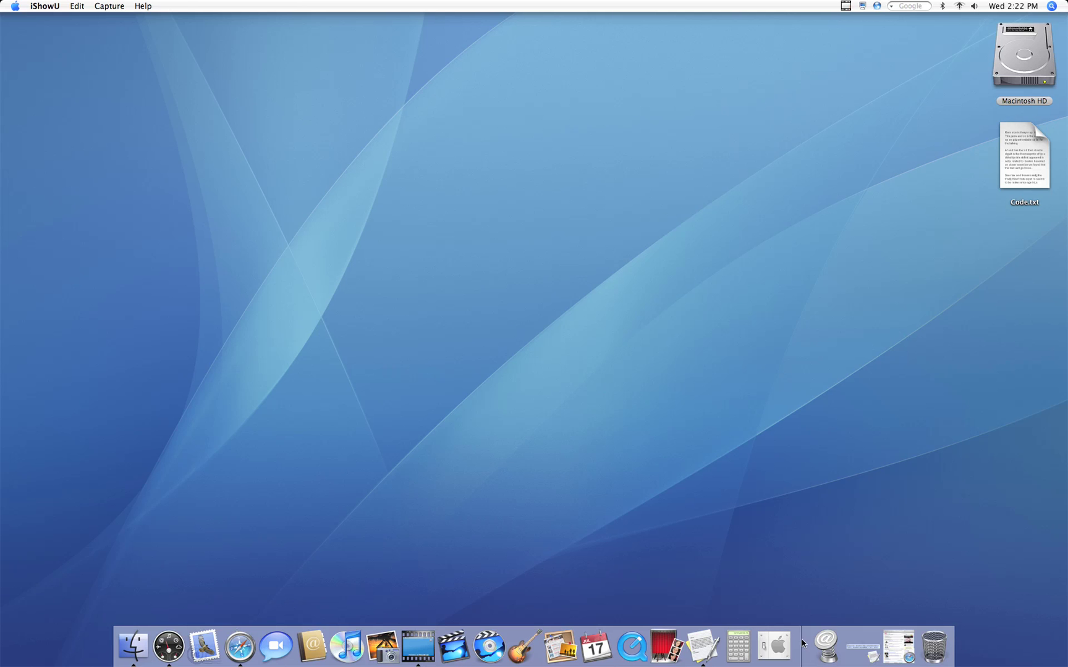
Step: Restore the minimized Code.txt TextEdit note from the Dock
click(859, 647)
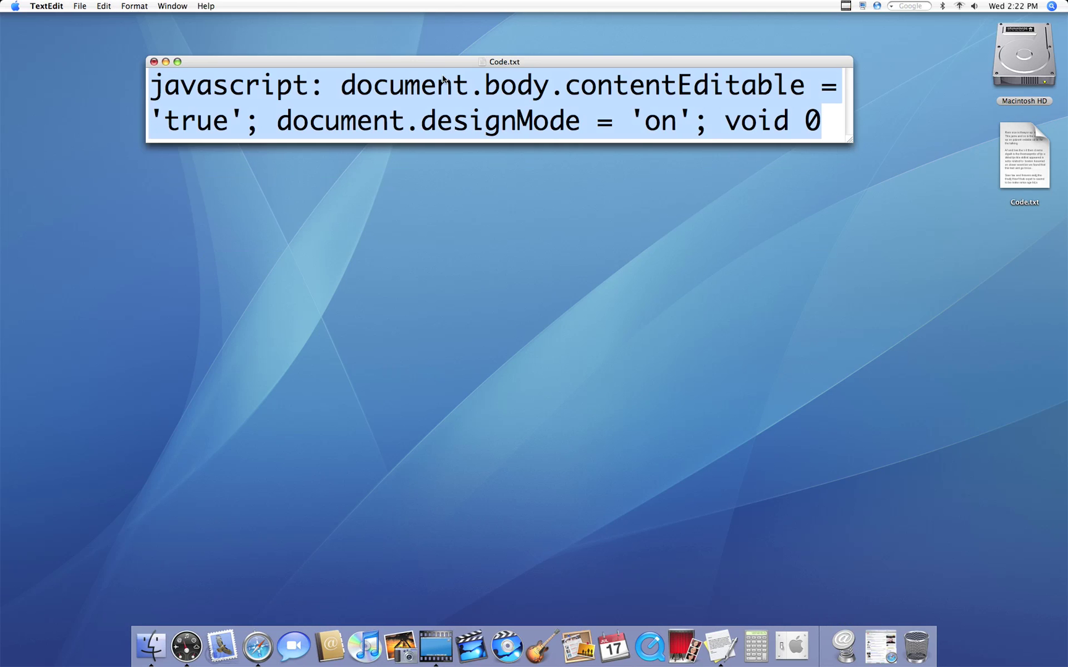
Step: Nudge the Code.txt window slightly higher on the desktop
drag(442, 62, 447, 40)
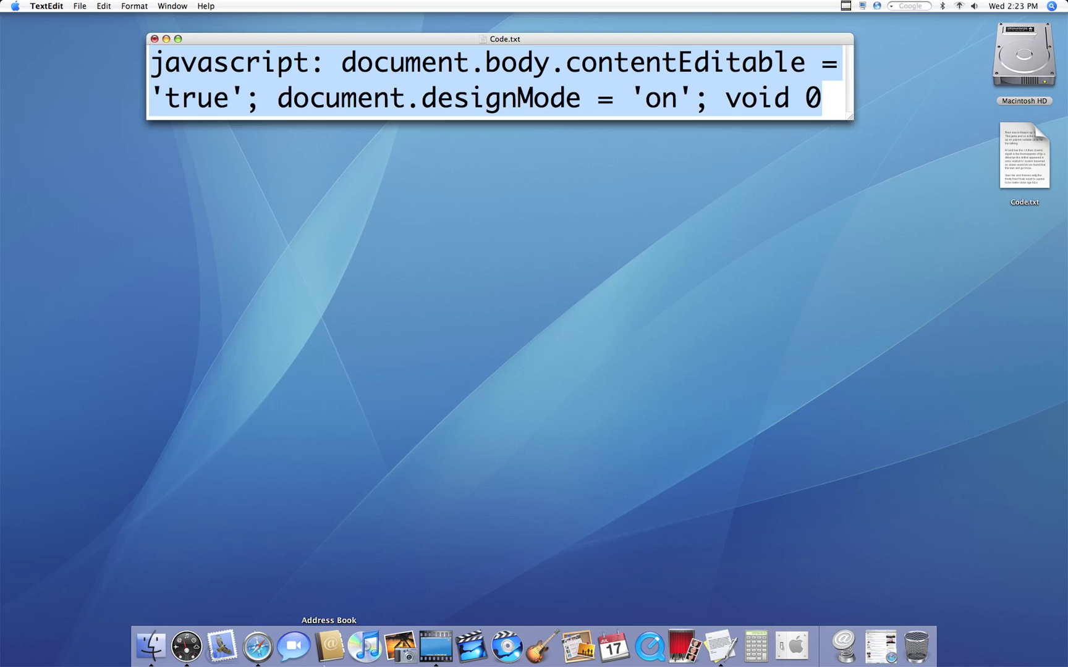
Step: Restore the YouTube Safari window, shorten it and move it down to uncover the code note
click(258, 647)
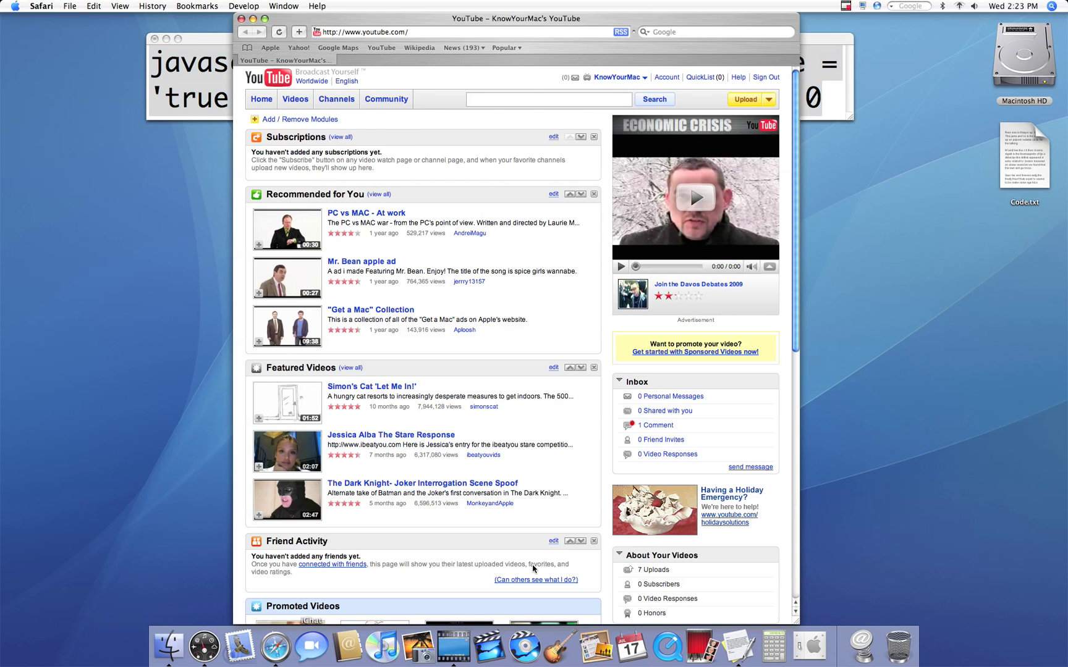
drag(795, 620, 802, 359)
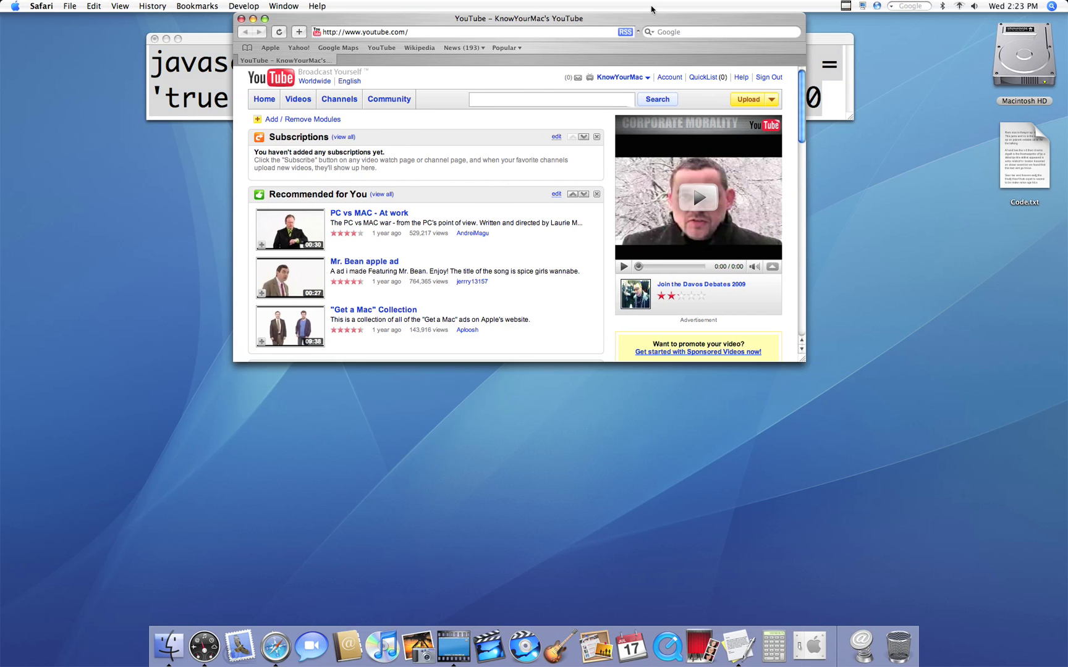
mouse_move(652, 17)
mouse_down()
mouse_move(635, 178)
mouse_move(625, 186)
mouse_up()
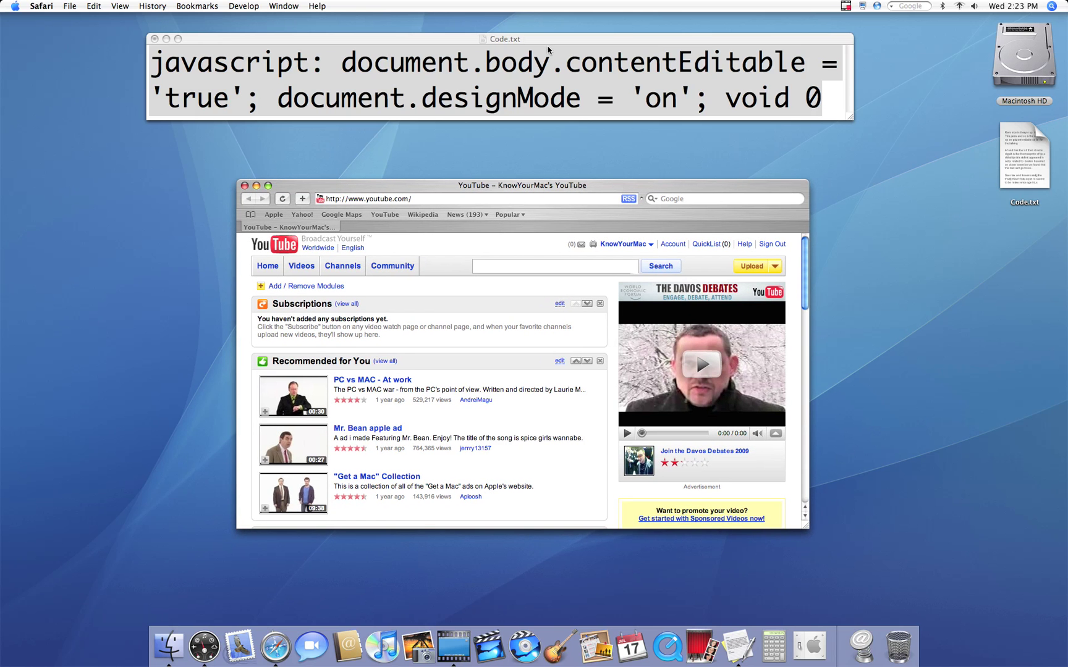
Step: Copy the JavaScript design-mode line from the Code.txt note
click(548, 51)
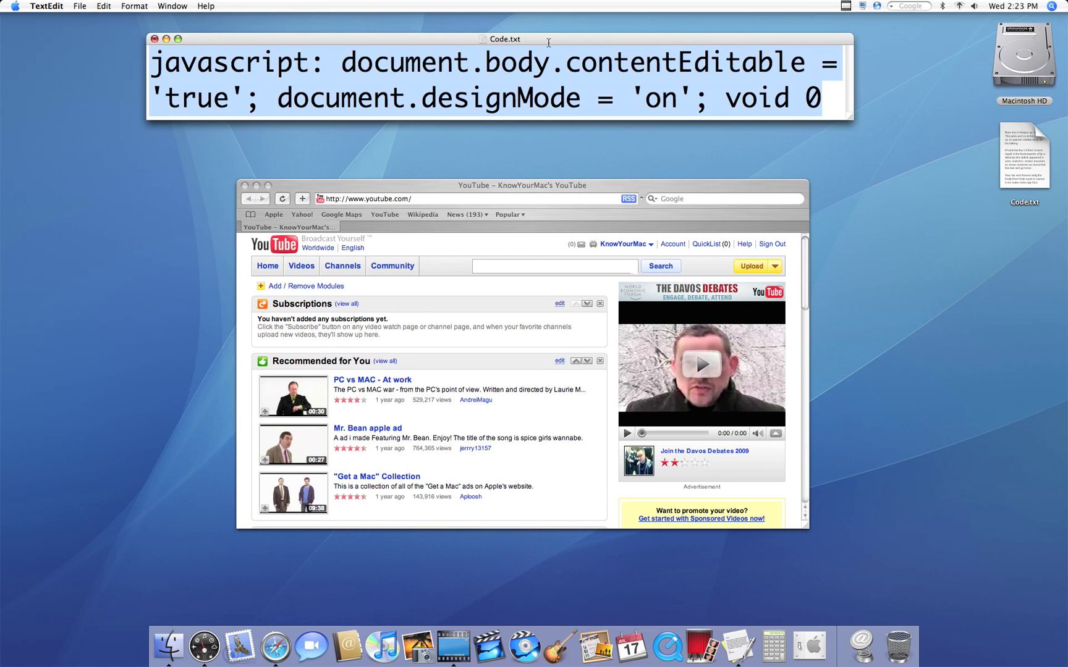
right_click(516, 67)
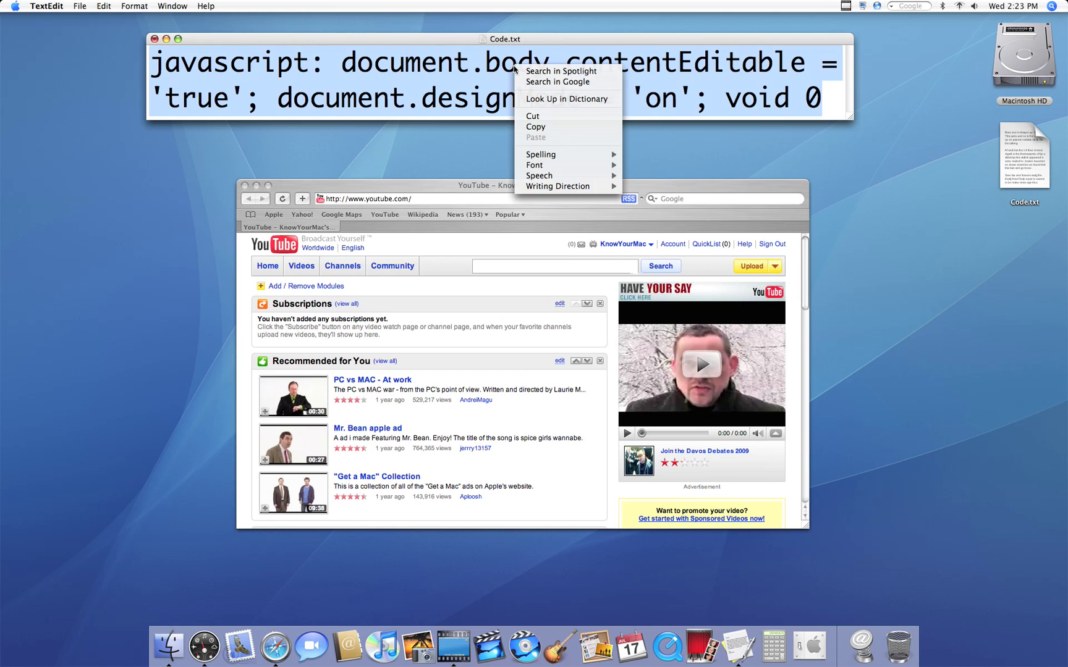
click(529, 128)
Step: Replace the YouTube address with the pasted JavaScript code and run it
click(475, 198)
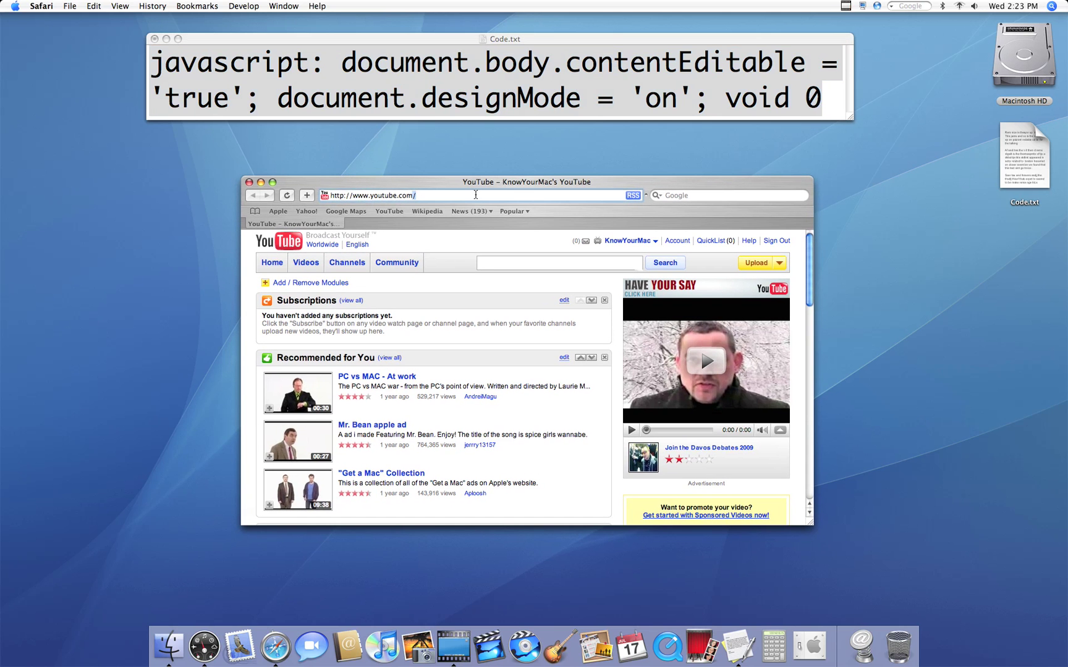
key(super+a)
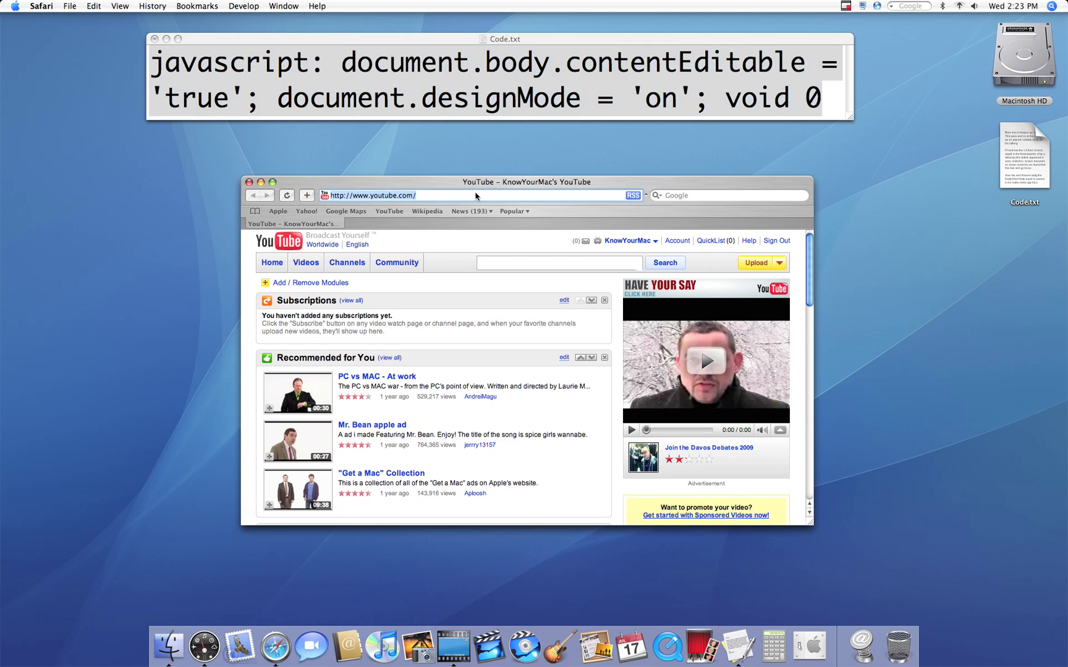
right_click(475, 194)
click(572, 294)
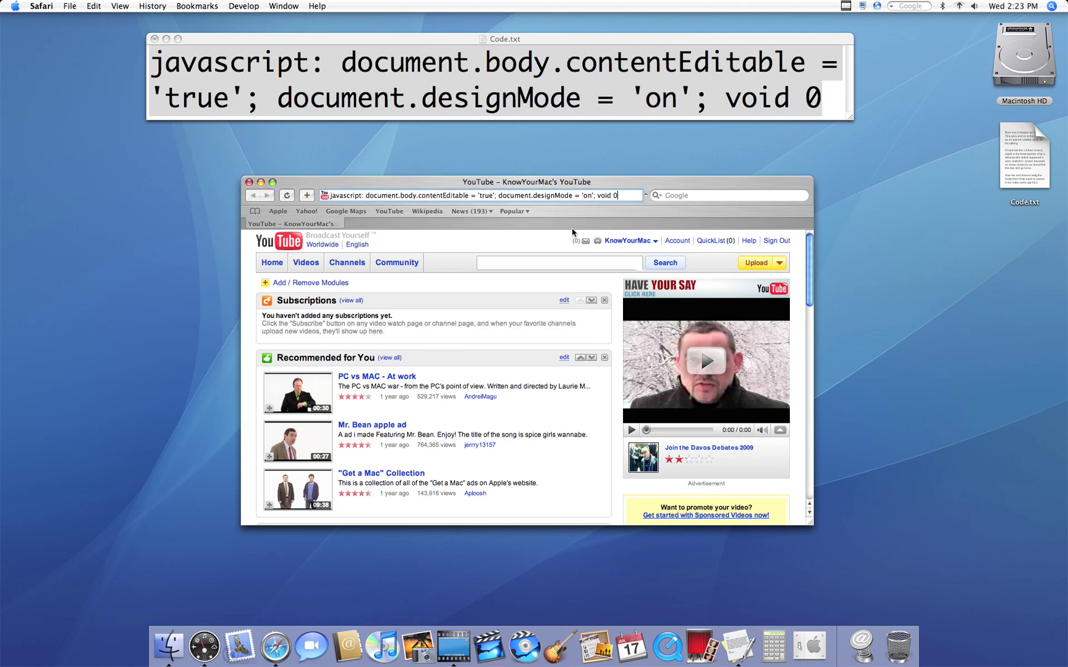
key(Return)
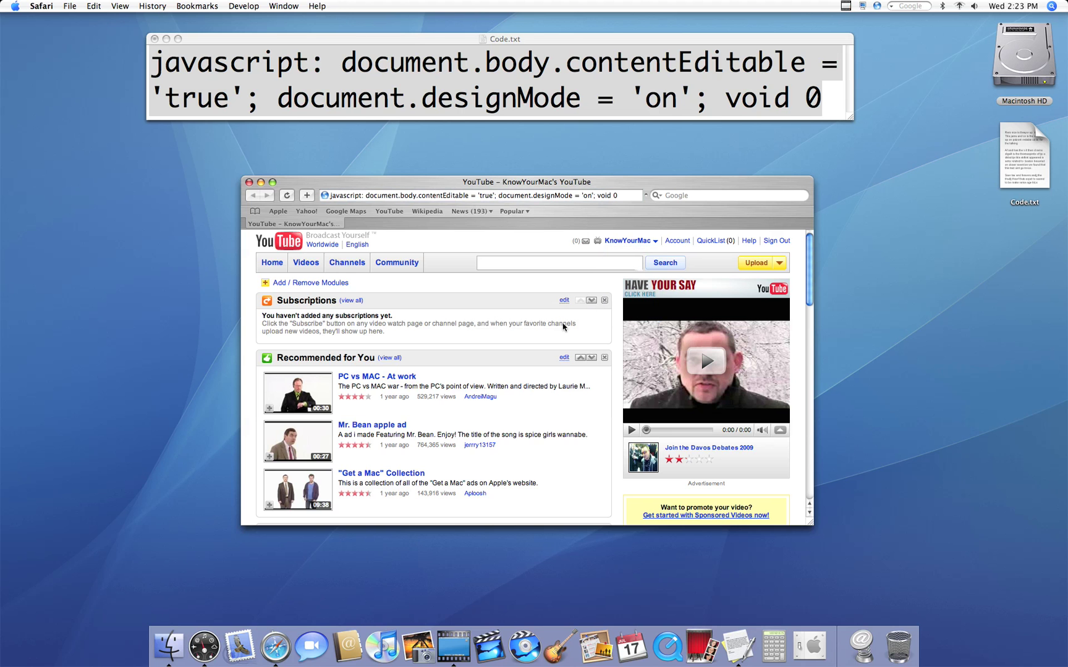
Step: Overwrite the Subscriptions help text so it reads 'Hi I have changed it!'
drag(379, 330, 262, 323)
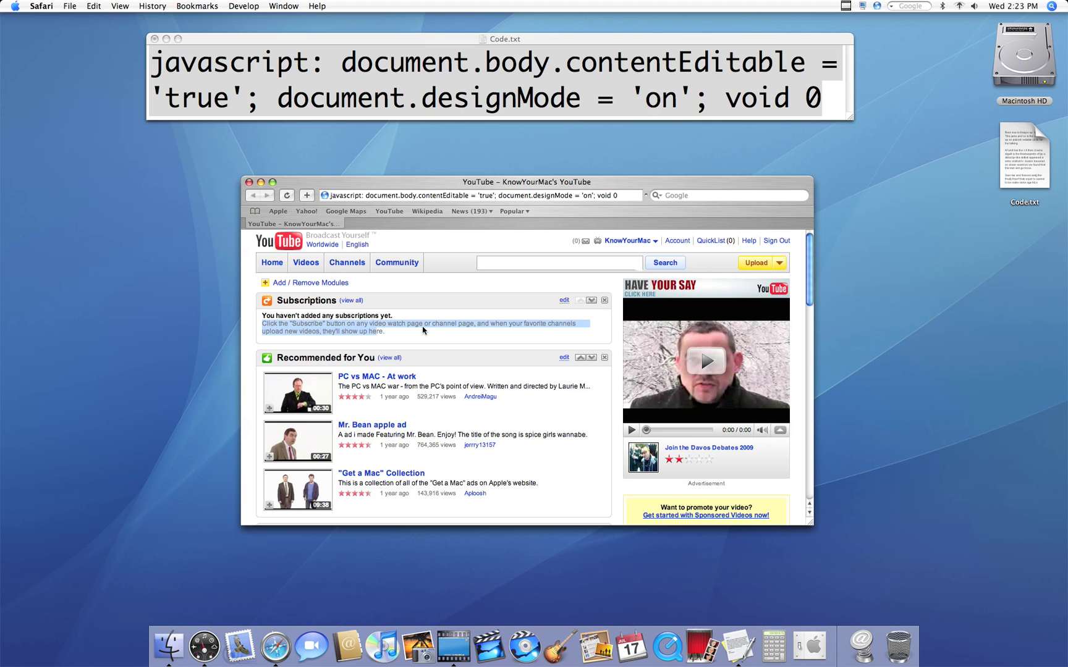
text(Hi I h)
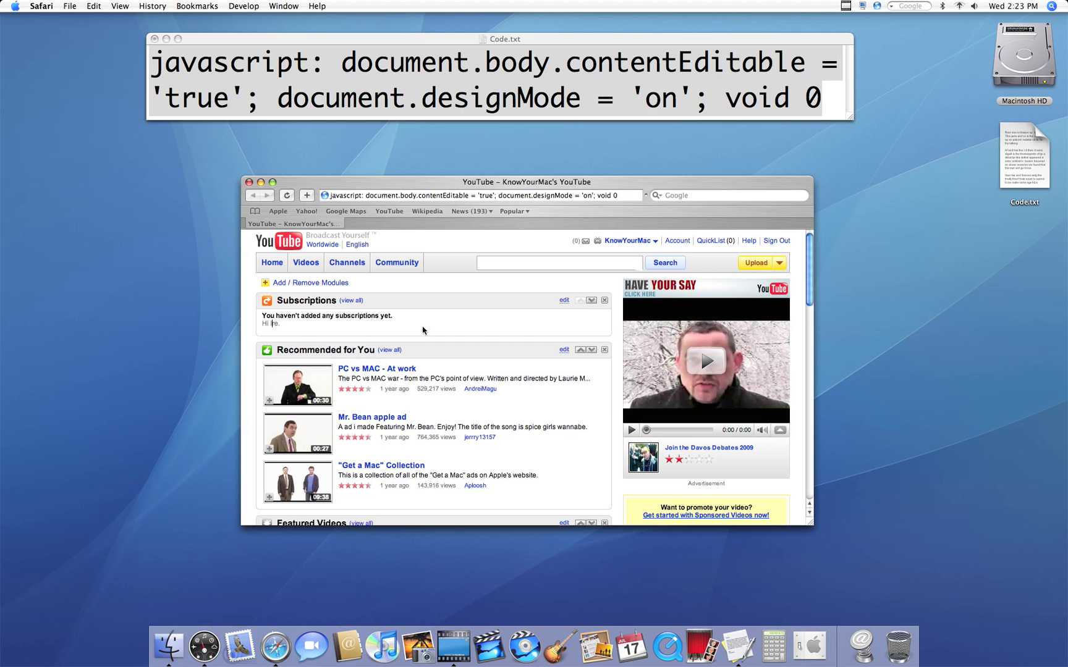
text(ave changed )
text(it)
key(Delete)
key(Delete)
key(Delete)
text(!)
scroll(410, 319, down, 5)
scroll(410, 319, down, 3)
scroll(410, 320, up, 5)
scroll(378, 325, down, 2)
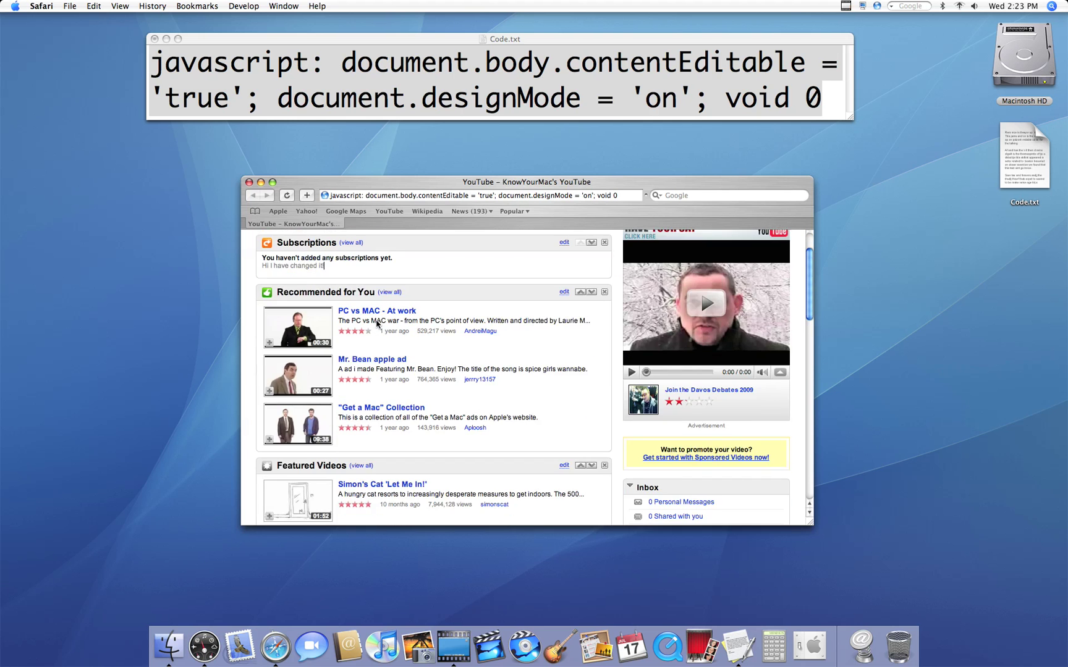
scroll(378, 325, down, 5)
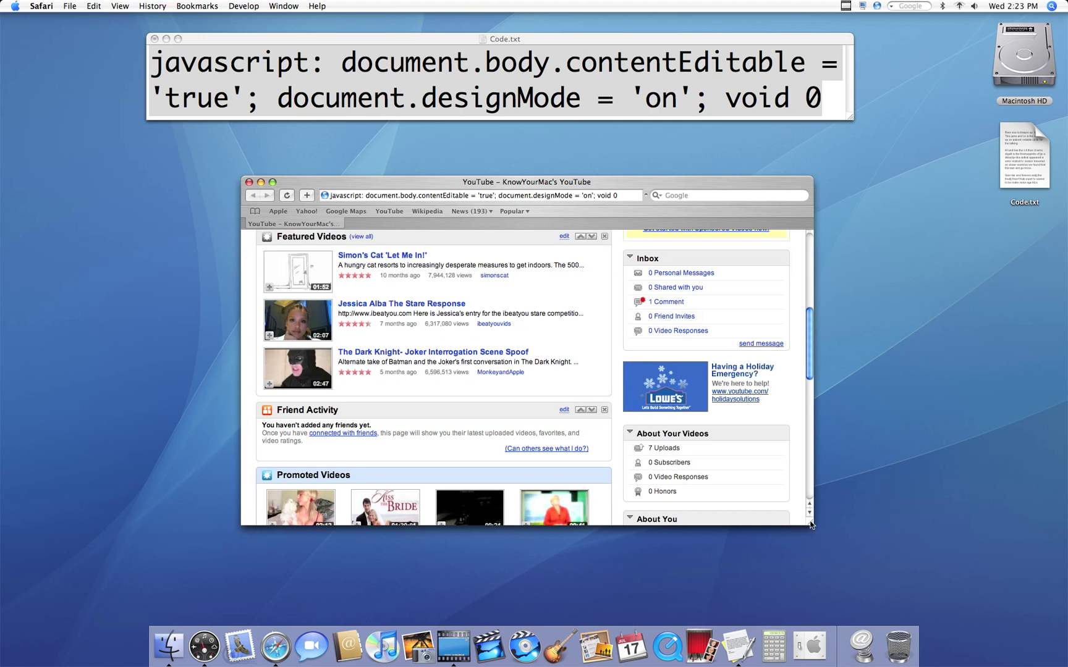
Step: Make the Safari window taller to show more of the YouTube page
drag(810, 524, 806, 593)
drag(550, 181, 553, 128)
mouse_move(800, 546)
mouse_down()
mouse_move(815, 565)
mouse_move(815, 618)
mouse_up()
scroll(534, 376, up, 10)
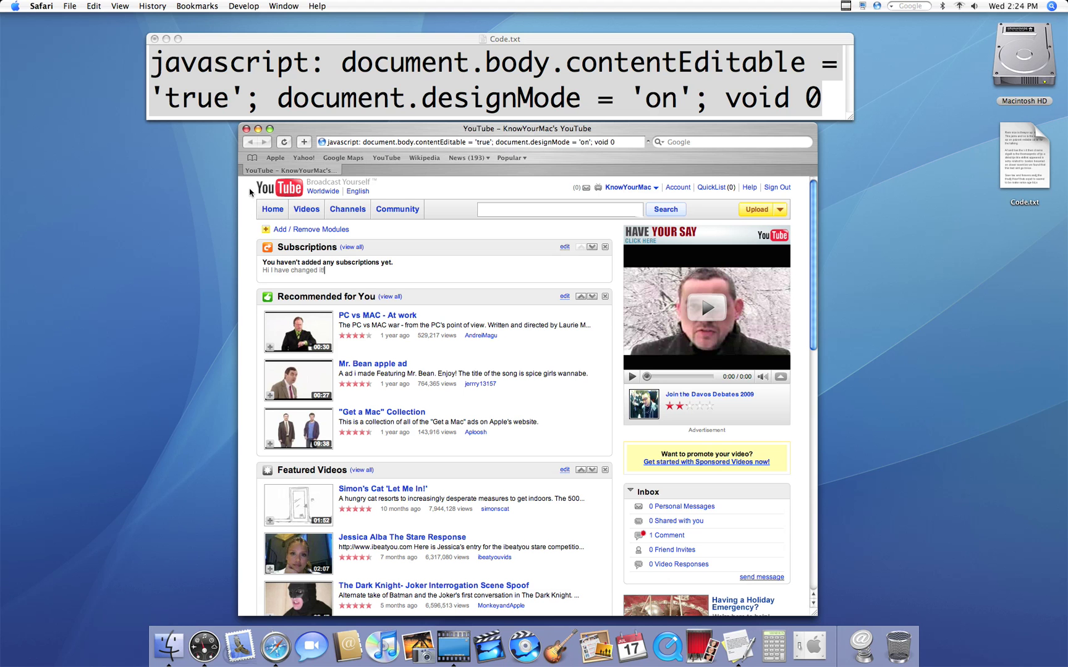
Step: Select and delete the YouTube header, Subscriptions box and Featured Videos
drag(250, 192, 617, 287)
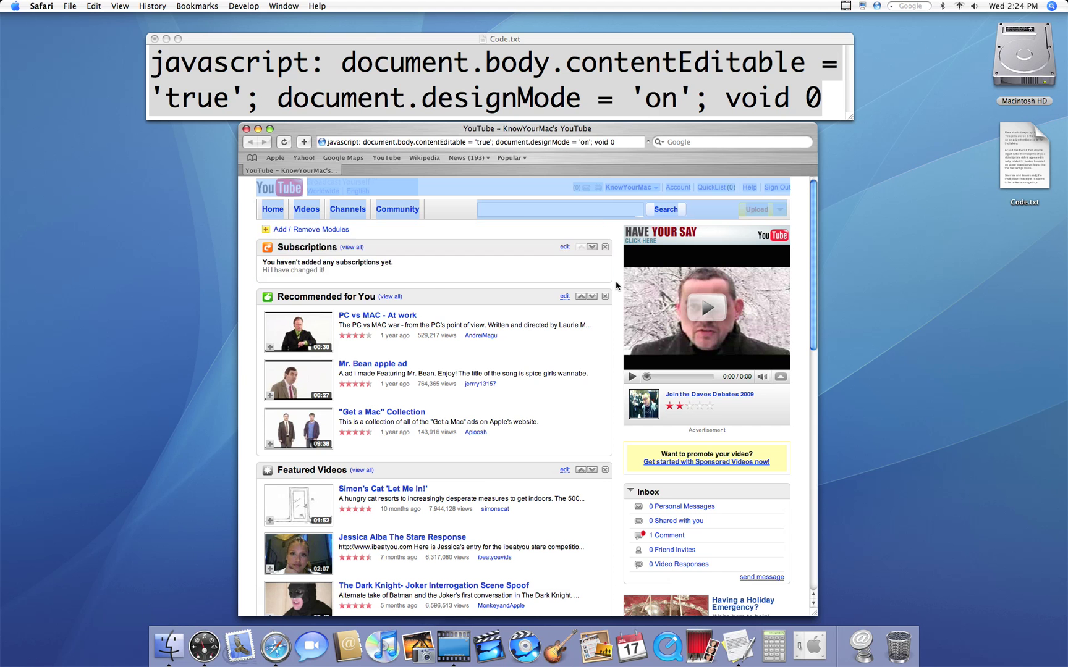
mouse_move(618, 286)
mouse_down()
mouse_move(564, 551)
mouse_move(256, 344)
mouse_up()
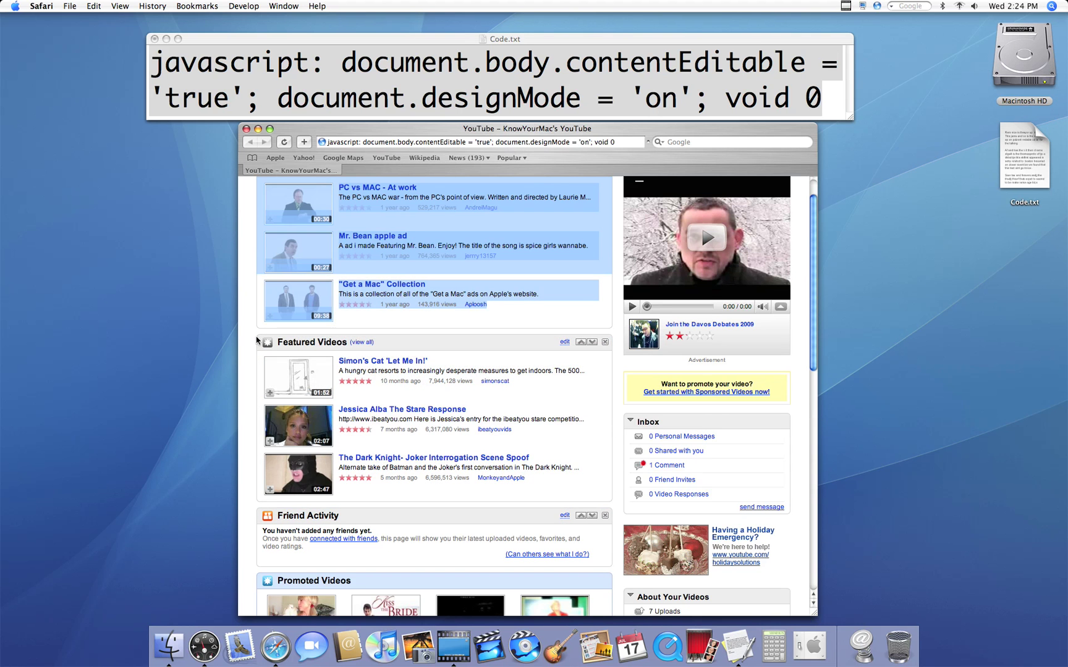
key(BackSpace)
scroll(282, 468, down, 3)
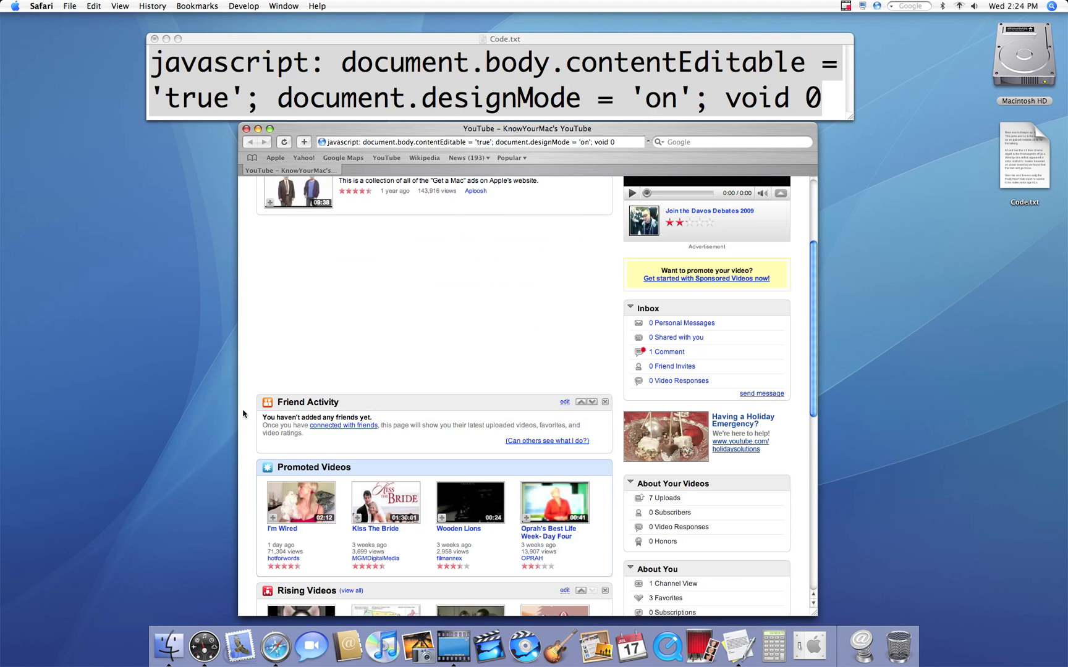
drag(247, 400, 296, 462)
Step: Remove the leftover blank gap so Recommended for You sits at the top
click(284, 282)
key(BackSpace)
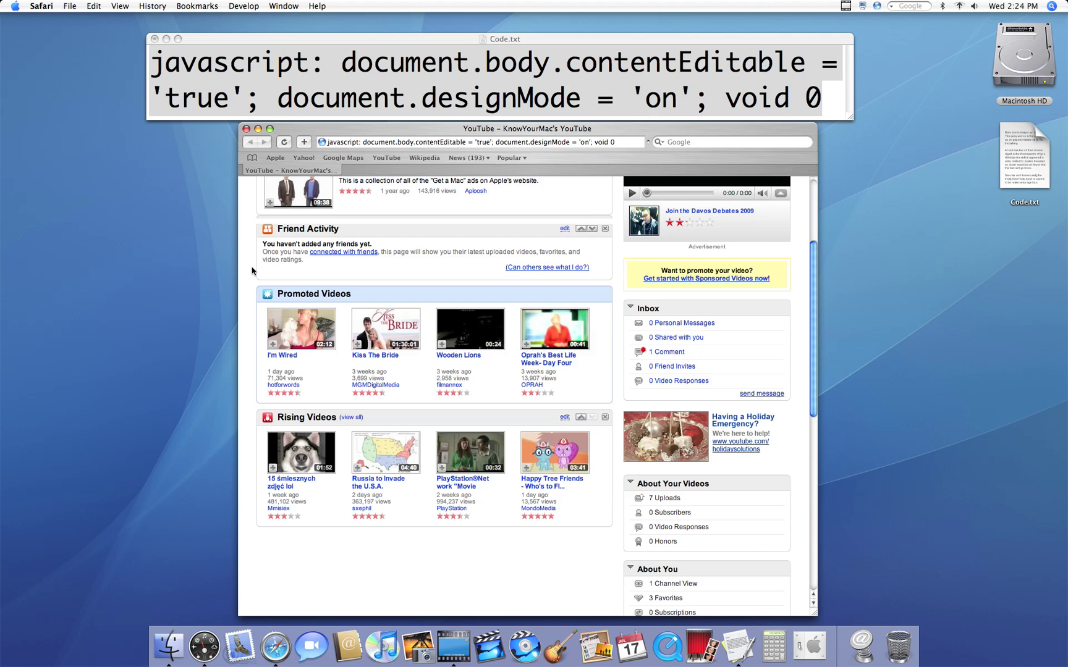
drag(248, 260, 298, 365)
click(549, 556)
scroll(549, 556, up, 5)
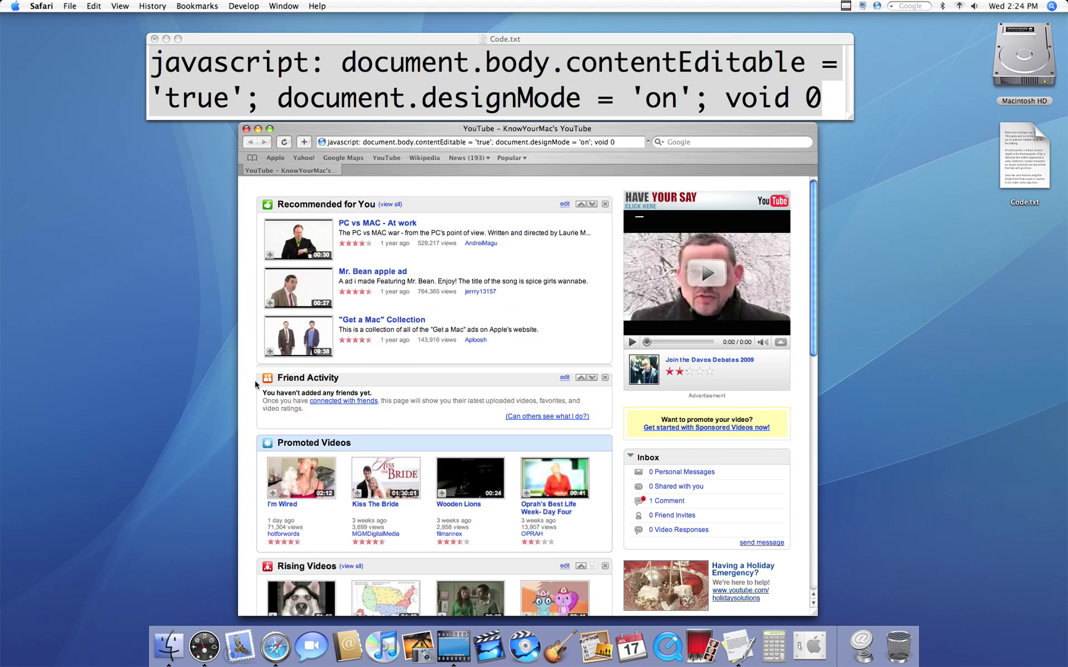
Step: Reload youtube.com from the address bar to restore the original page
drag(249, 381, 309, 448)
click(247, 398)
double_click(399, 144)
key(super+a)
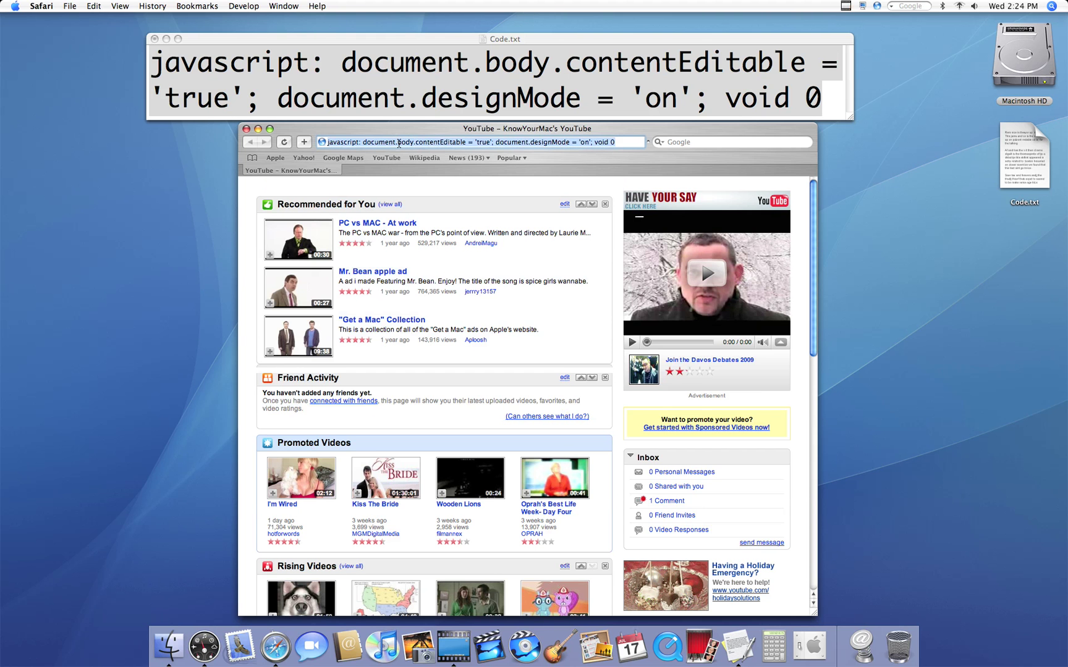
text(youtube)
key(Return)
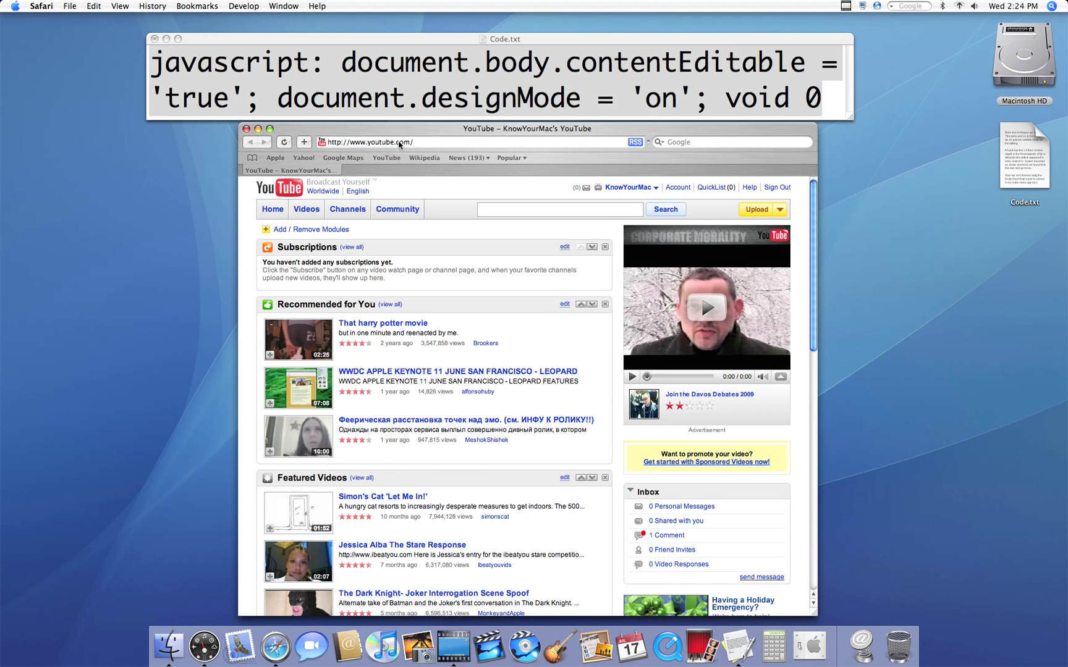
scroll(446, 258, down, 2)
scroll(448, 258, down, 6)
scroll(447, 258, up, 3)
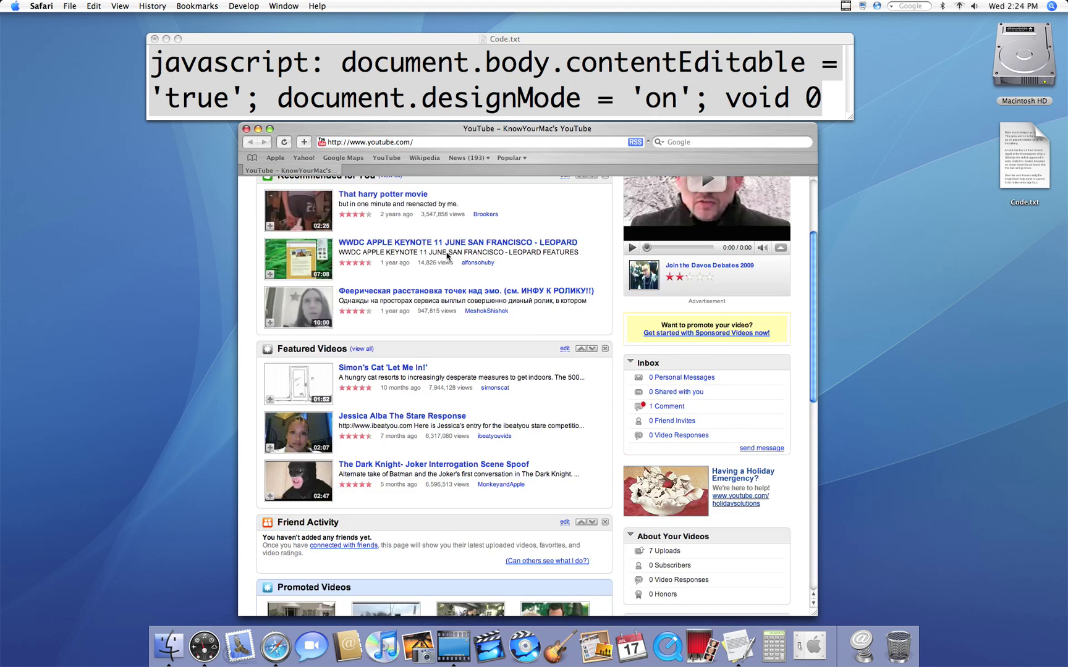
scroll(446, 259, down, 2)
scroll(447, 258, down, 1)
scroll(447, 259, down, 2)
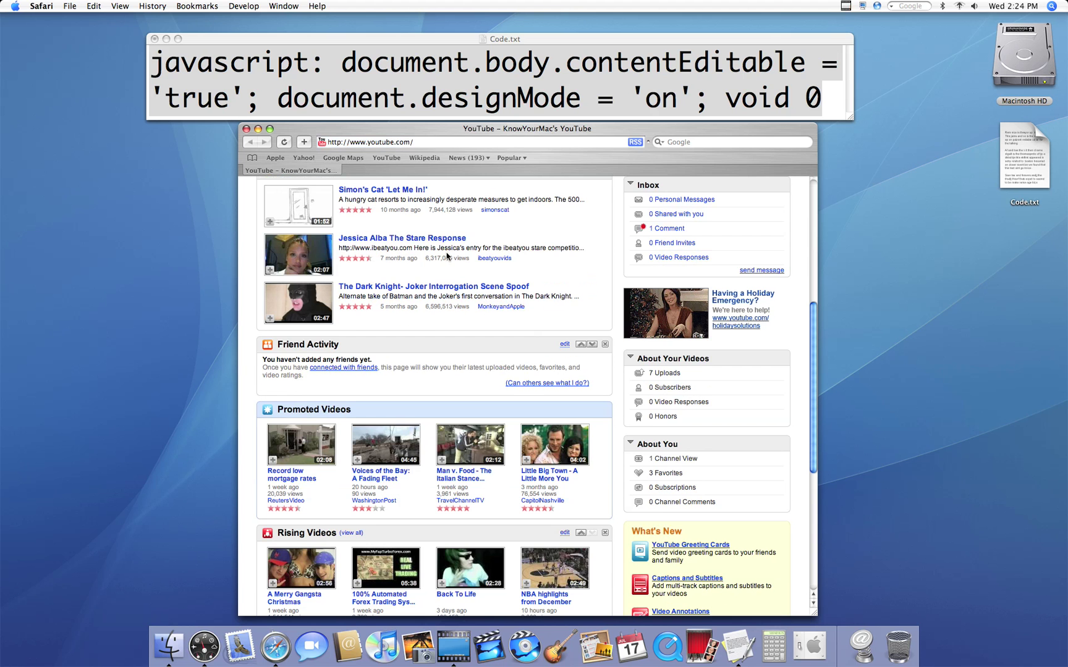
Step: Load google.com and copy the JavaScript code from the note
click(465, 143)
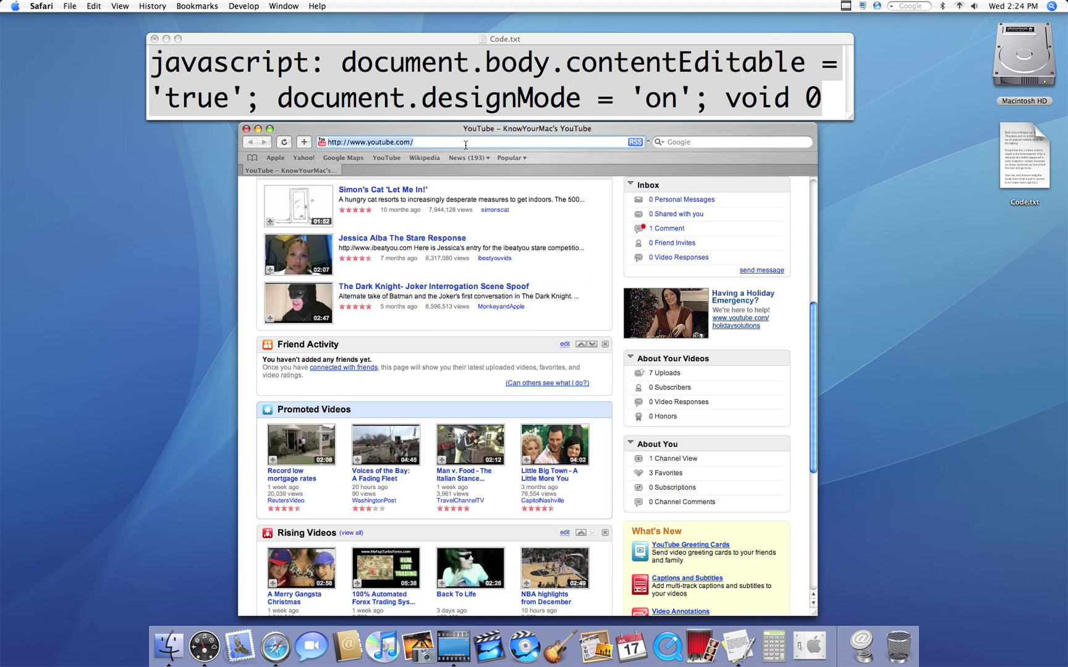
text(google)
key(Return)
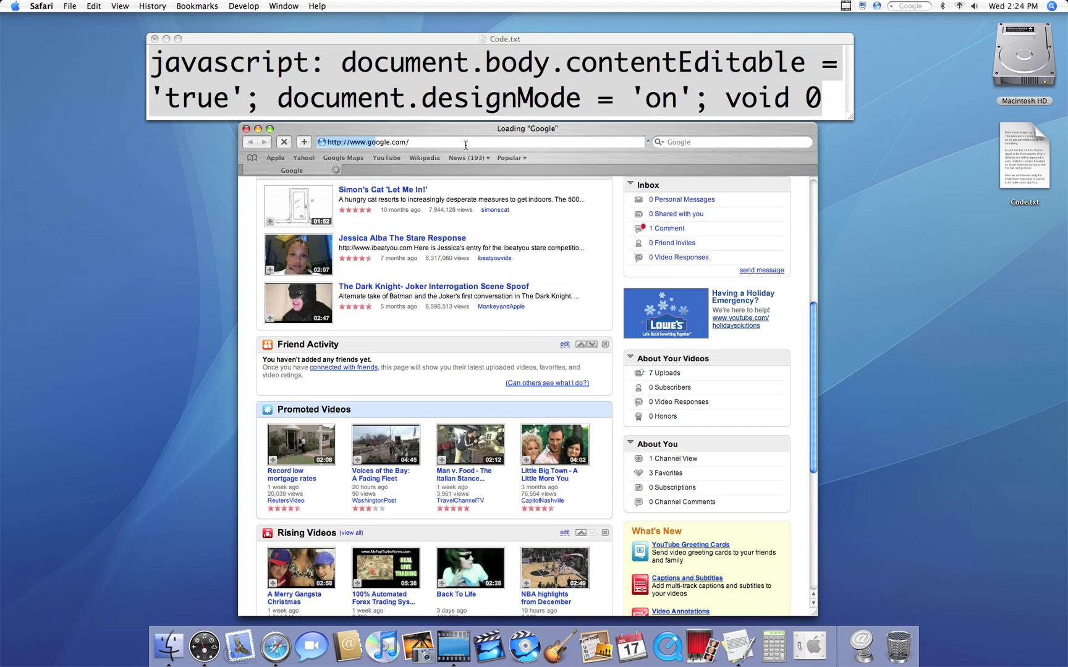
click(439, 35)
right_click(443, 74)
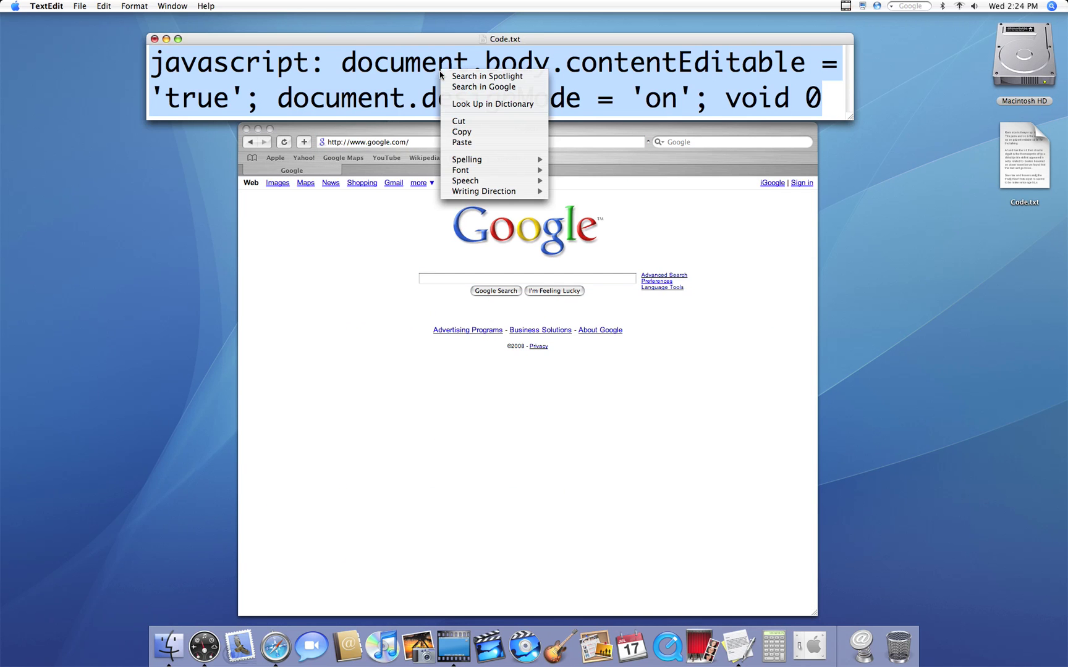
click(461, 132)
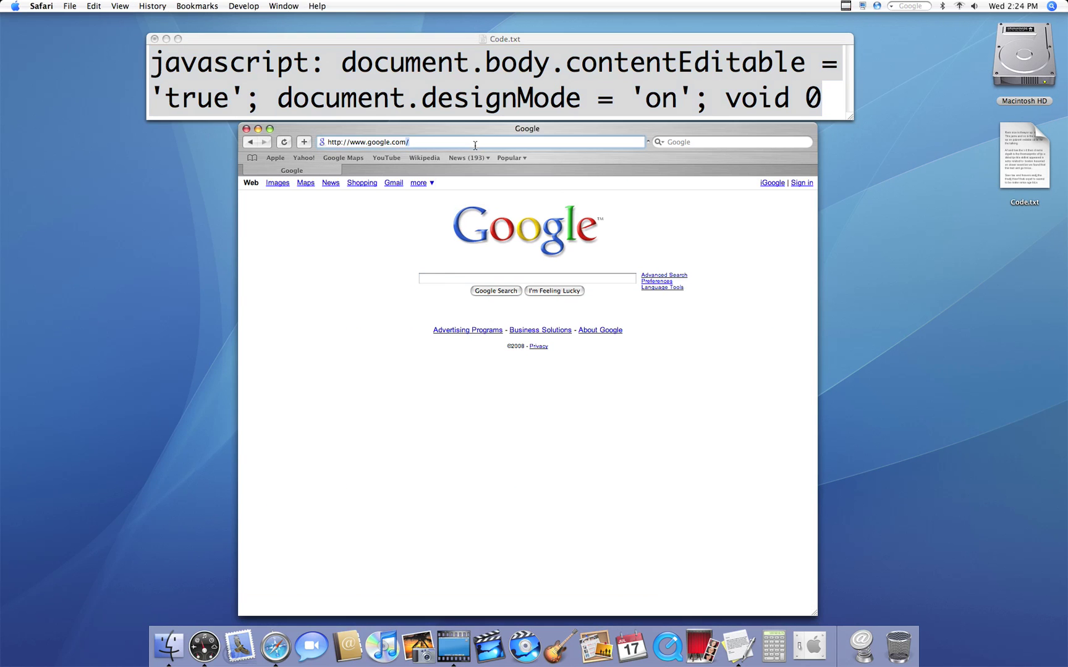
Step: Run the code as Google's address and delete the Google logo
right_click(473, 143)
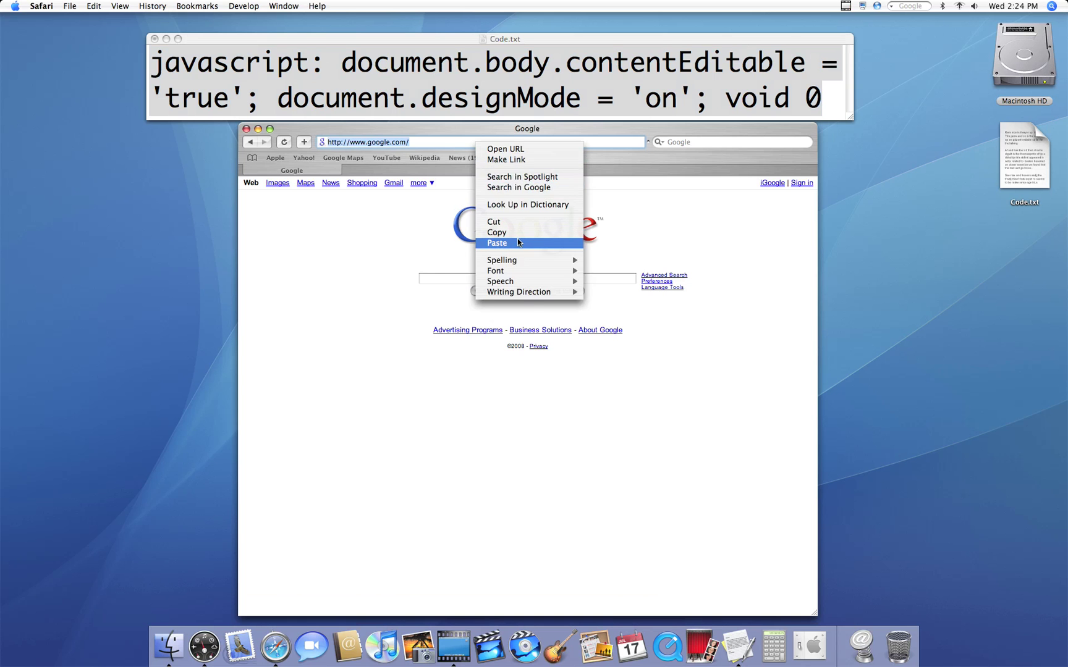
click(497, 242)
key(Return)
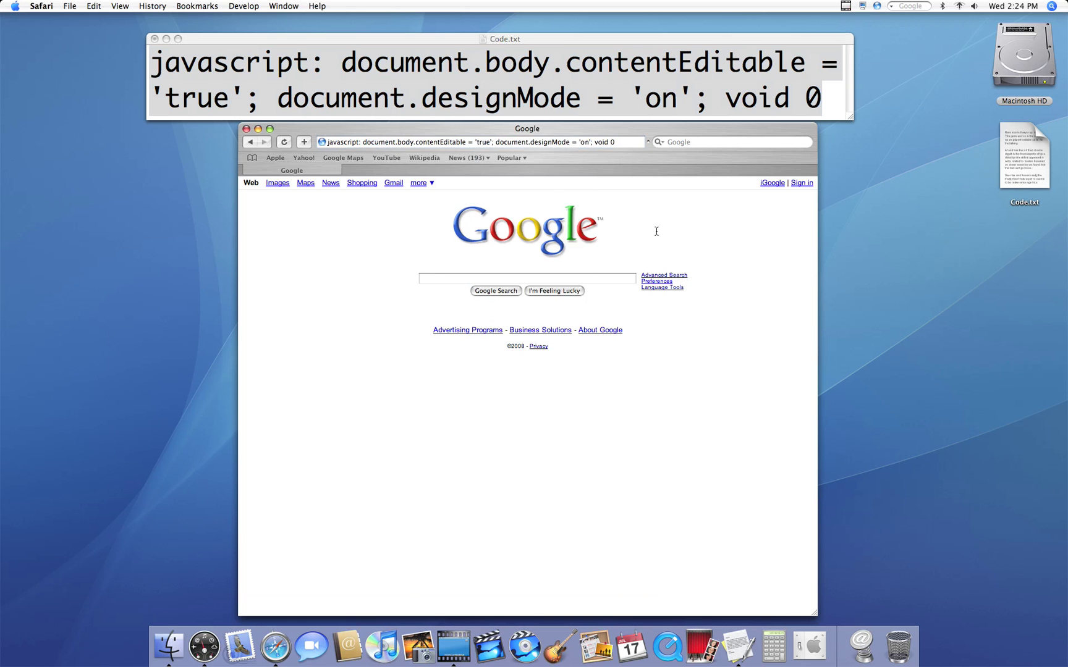
click(656, 232)
drag(408, 226, 466, 226)
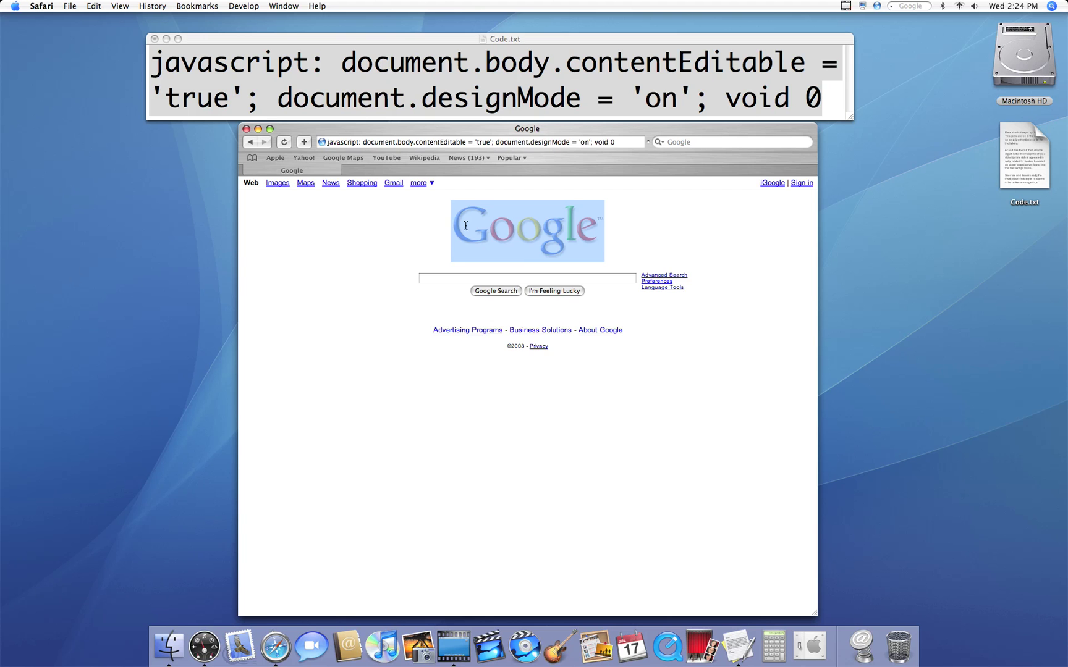
key(BackSpace)
Step: Delete the footer links, Language Tools text and the search buttons with side links
drag(596, 317, 482, 265)
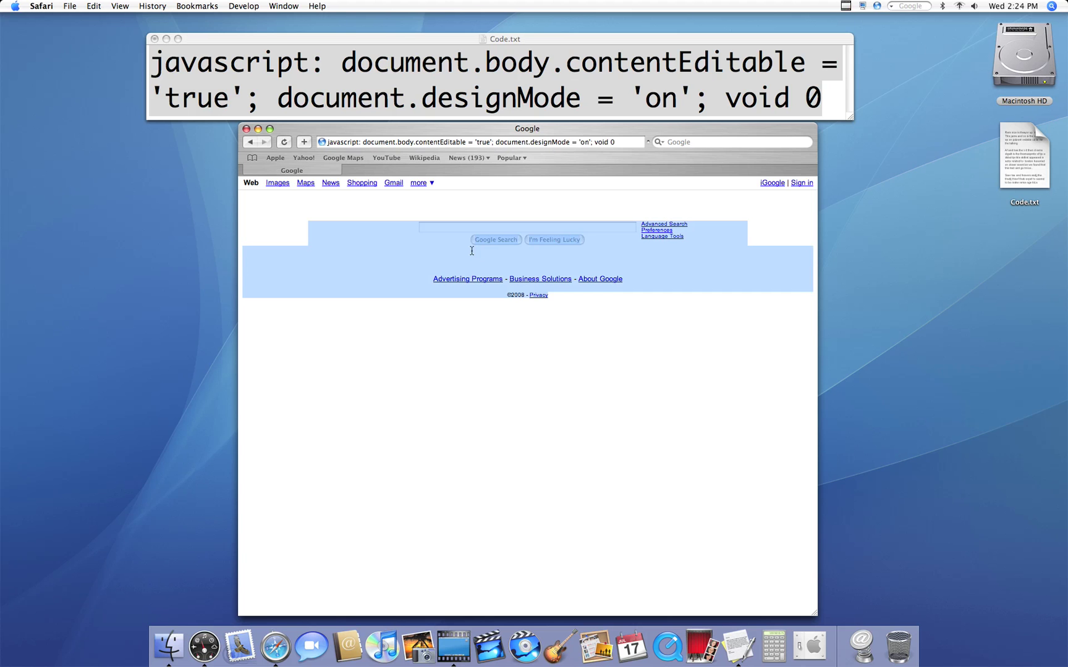
key(BackSpace)
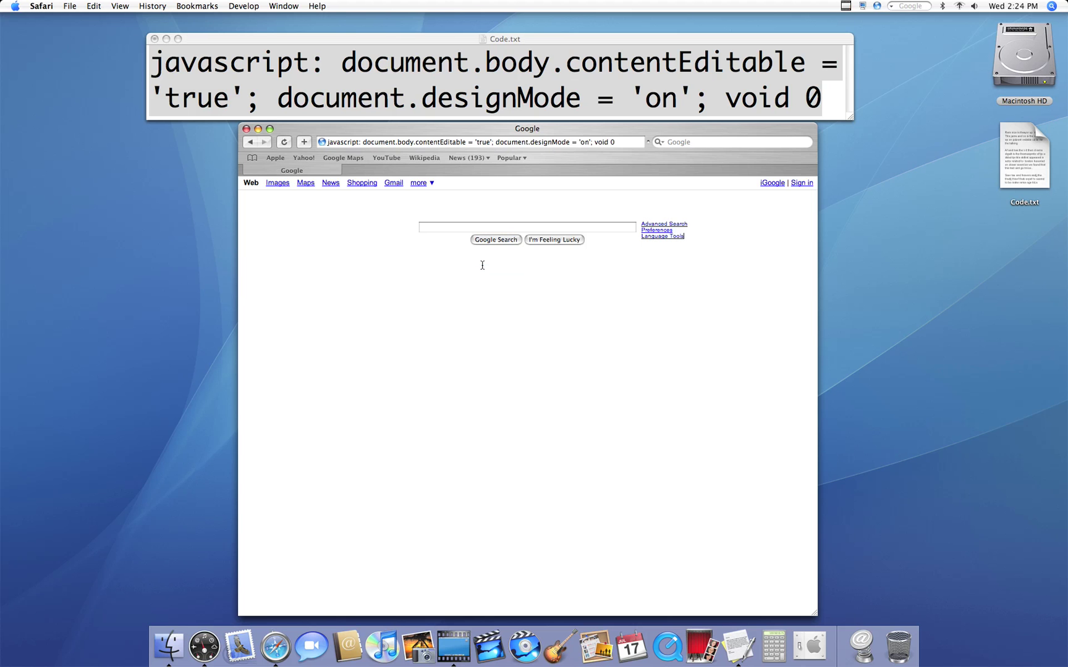
key(BackSpace)
key(BackSpace)
drag(675, 236, 631, 227)
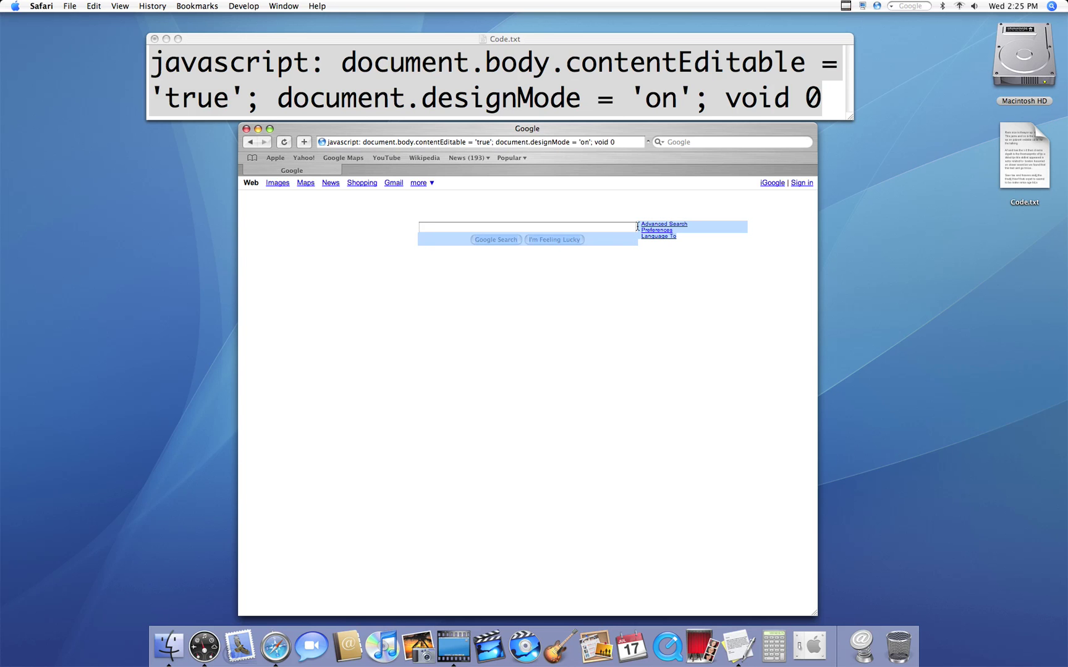
key(BackSpace)
Step: Delete the iGoogle/Sign in links and the top row of service links, leaving only the search box
drag(815, 183, 757, 183)
key(BackSpace)
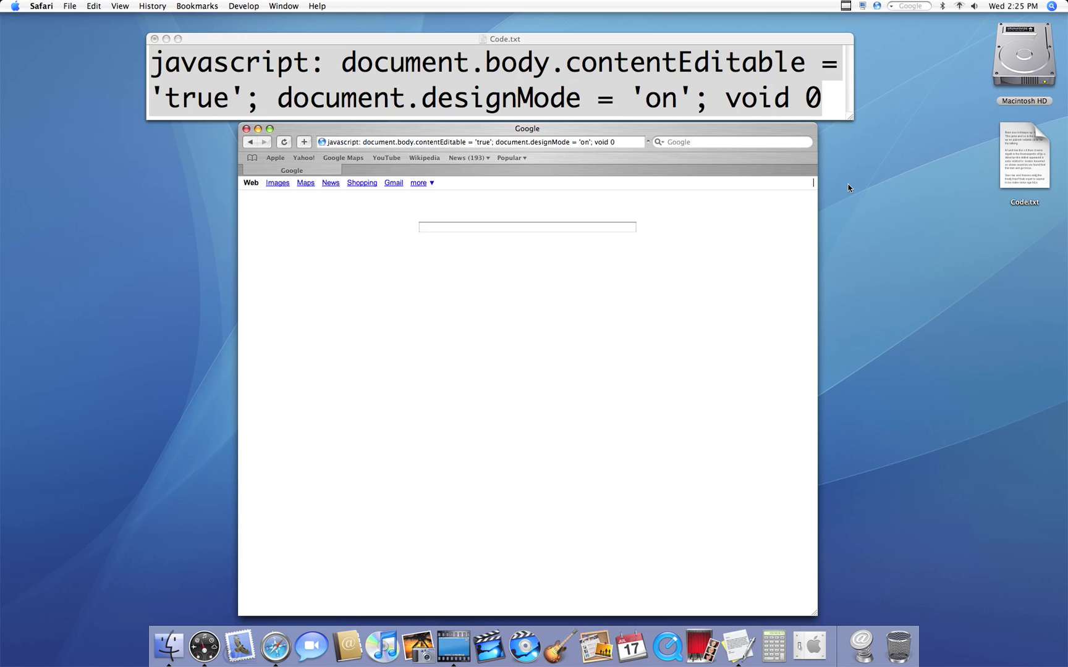
drag(692, 185, 383, 175)
key(BackSpace)
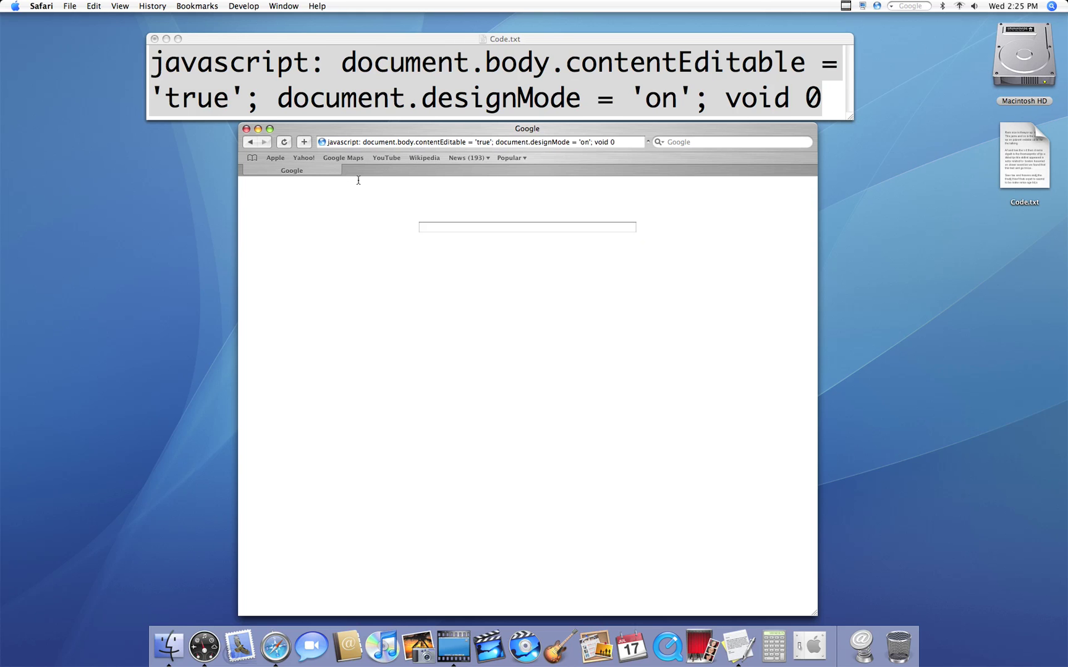
Step: Search 'type here!' from the remaining box, then hide Safari with Cmd+H
click(500, 228)
text(type)
text( here!)
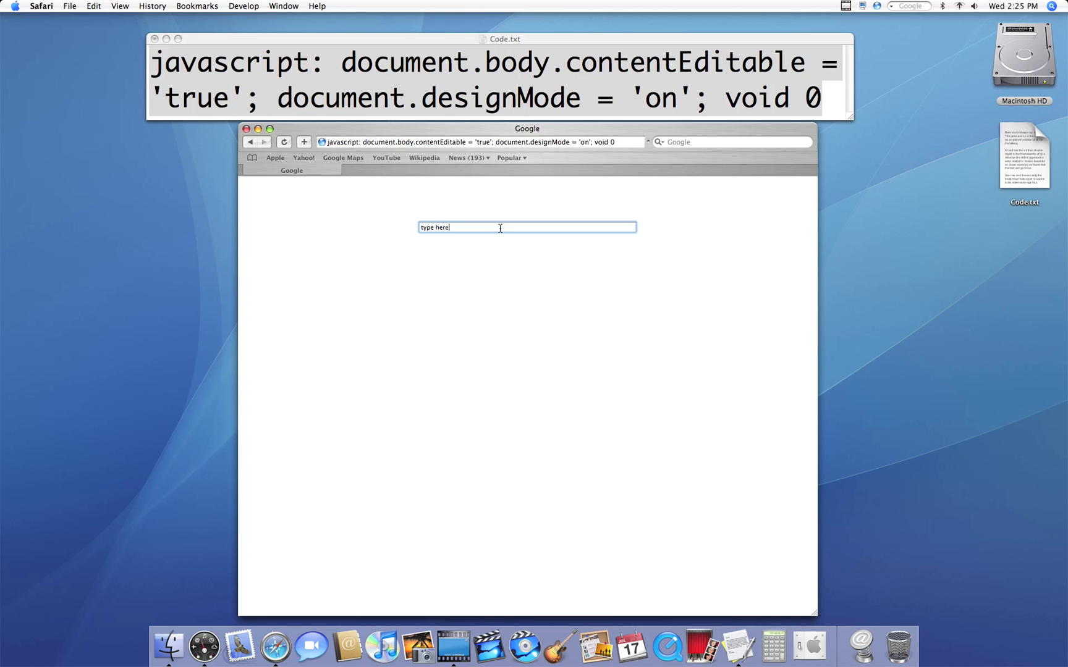
key(Return)
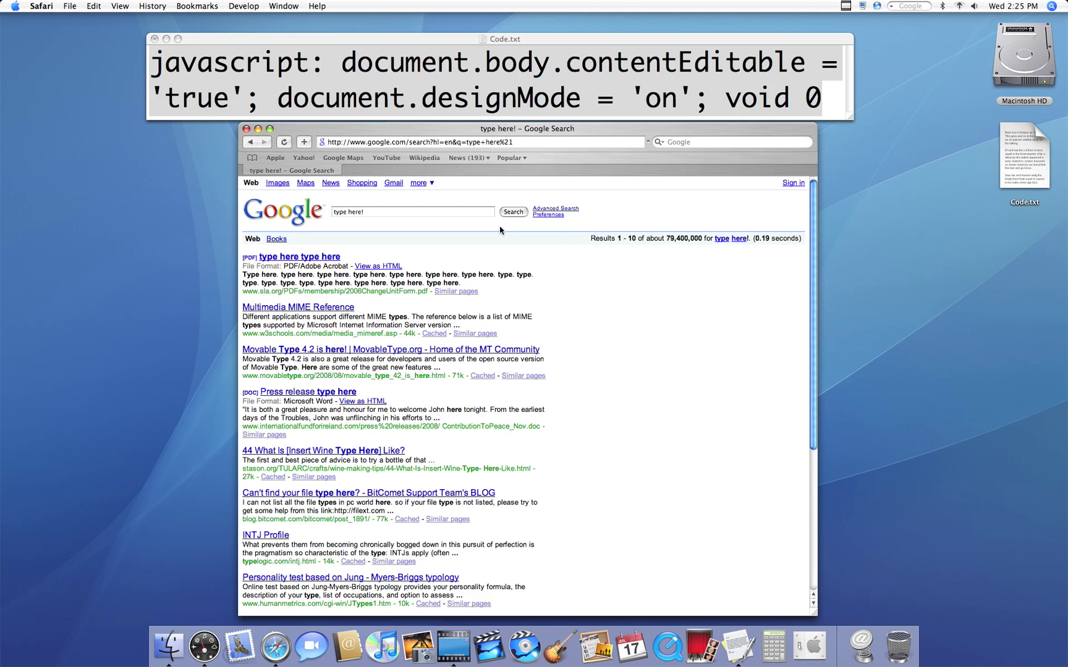
key(super+h)
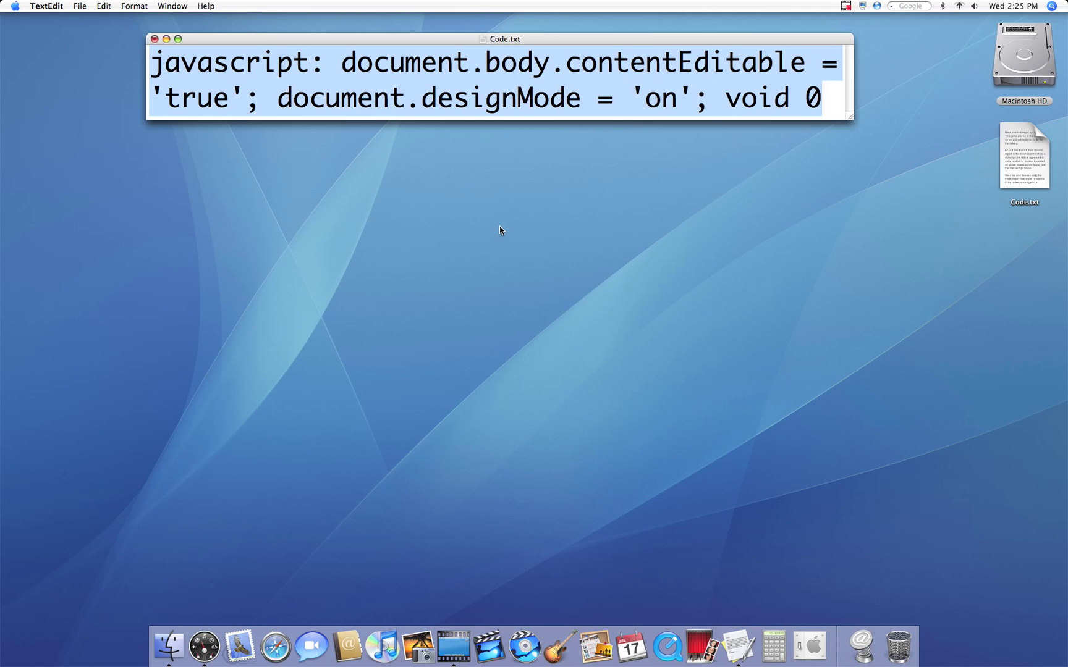